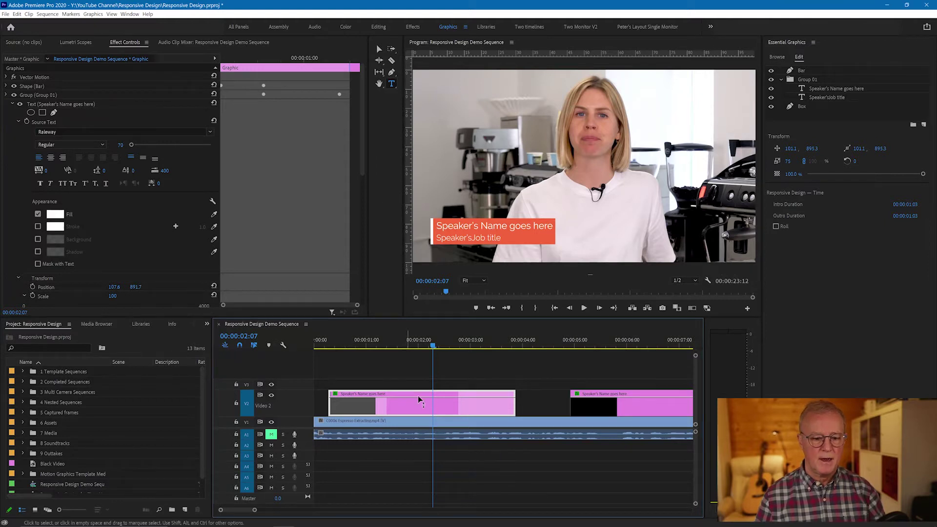
- Scrub through the caption's intro animation and shorten the first caption graphic clip
mouse_move(432, 345)
mouse_down()
mouse_move(330, 350)
mouse_move(399, 354)
mouse_up()
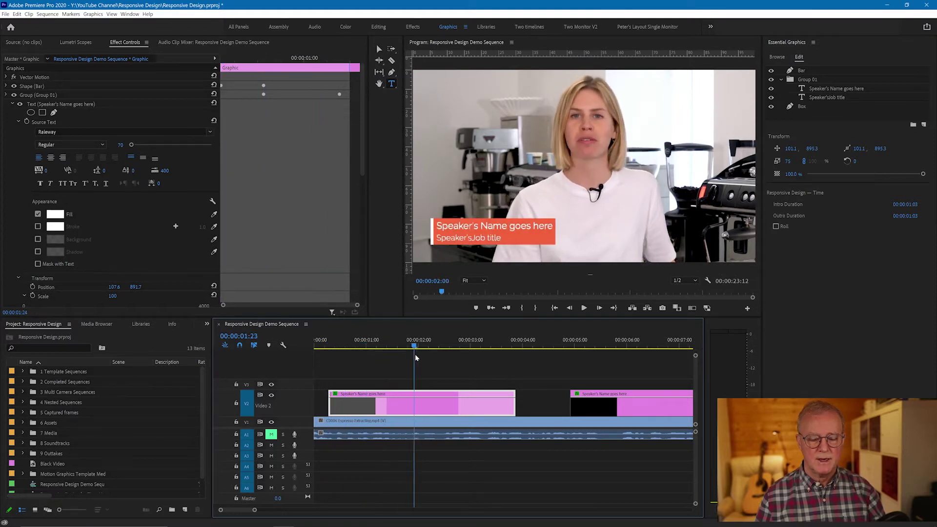
drag(399, 355, 487, 373)
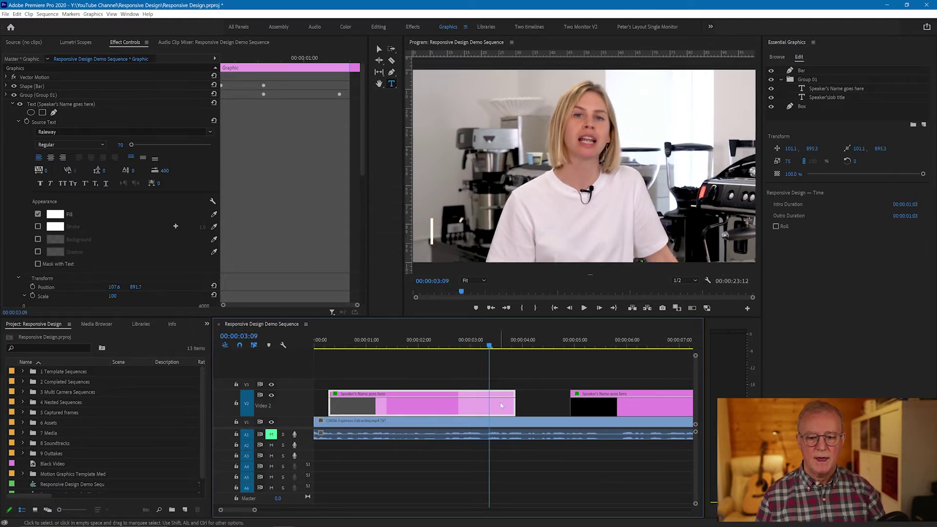
drag(512, 403, 468, 407)
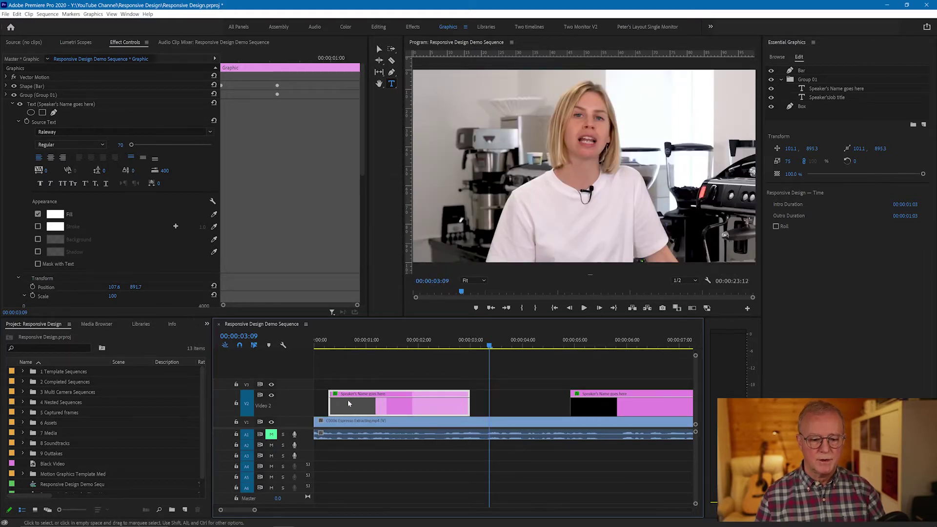
- Preview the intro frames again and extend the first caption clip to about 4 seconds
mouse_move(472, 346)
mouse_down()
mouse_move(344, 351)
mouse_move(392, 359)
mouse_up()
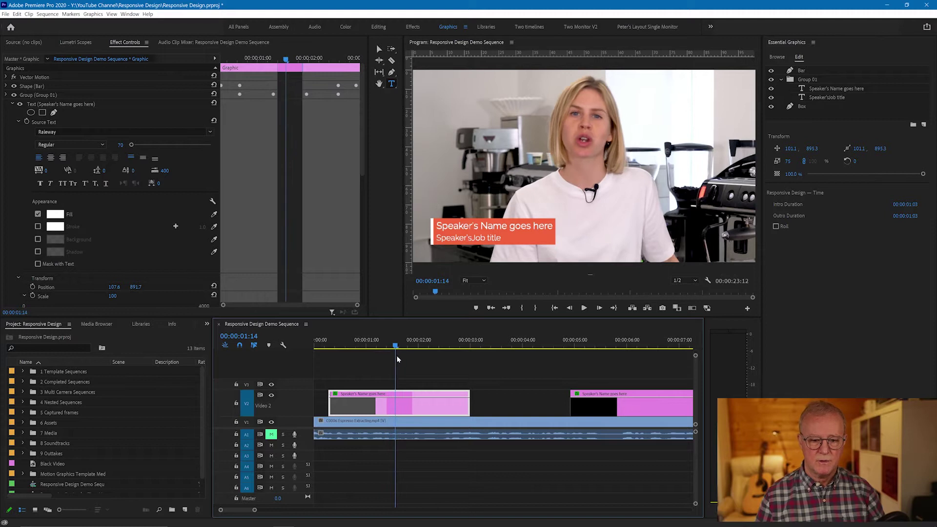
drag(392, 359, 449, 364)
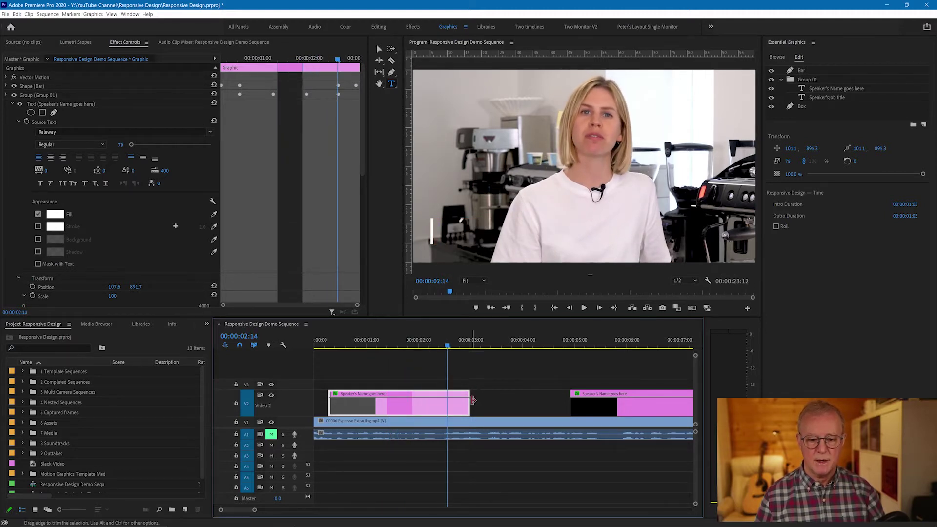
drag(472, 400, 536, 408)
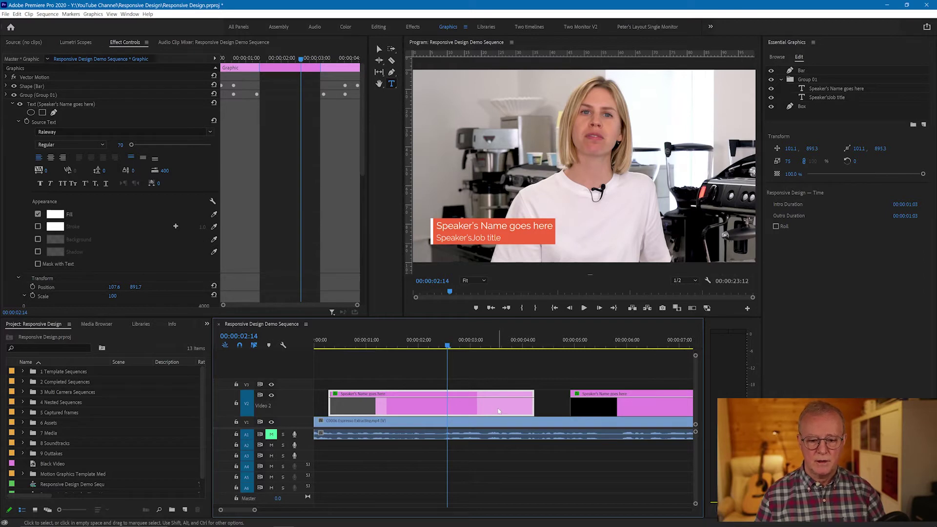
scroll(497, 408, down, 2)
scroll(491, 403, down, 2)
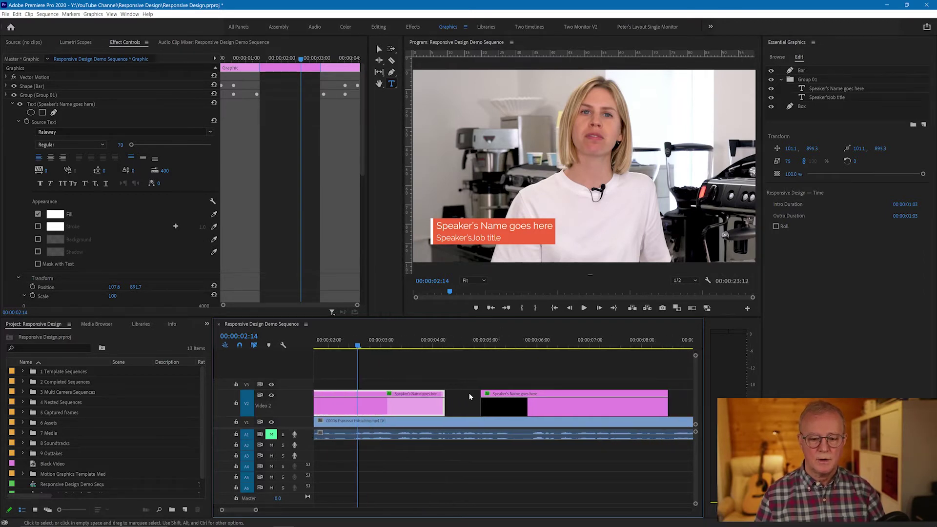
scroll(468, 396, down, 2)
- Select the second caption graphic and deselect its layers to show the timing settings
click(524, 411)
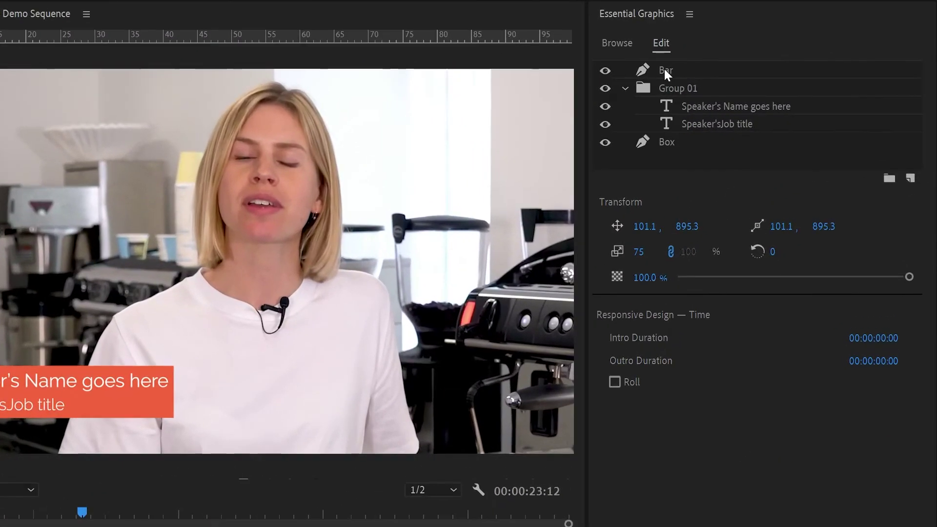
click(664, 70)
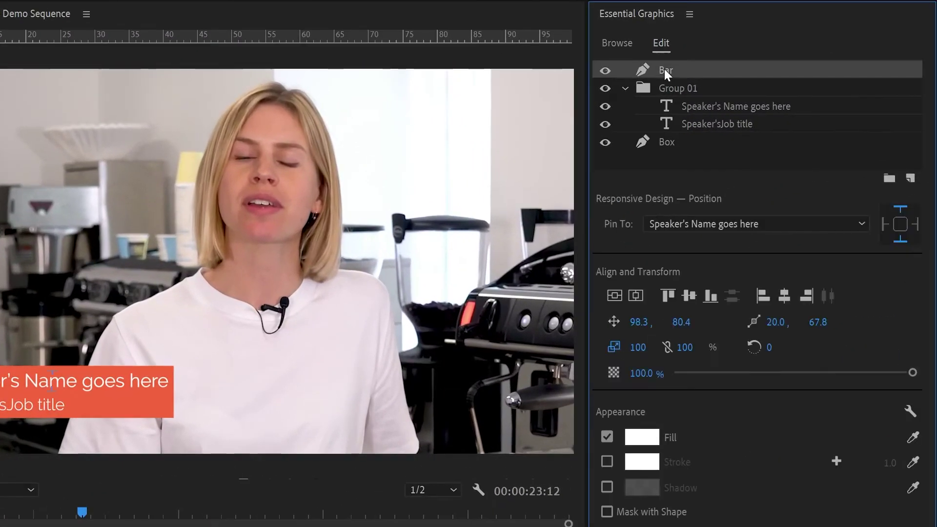
click(679, 163)
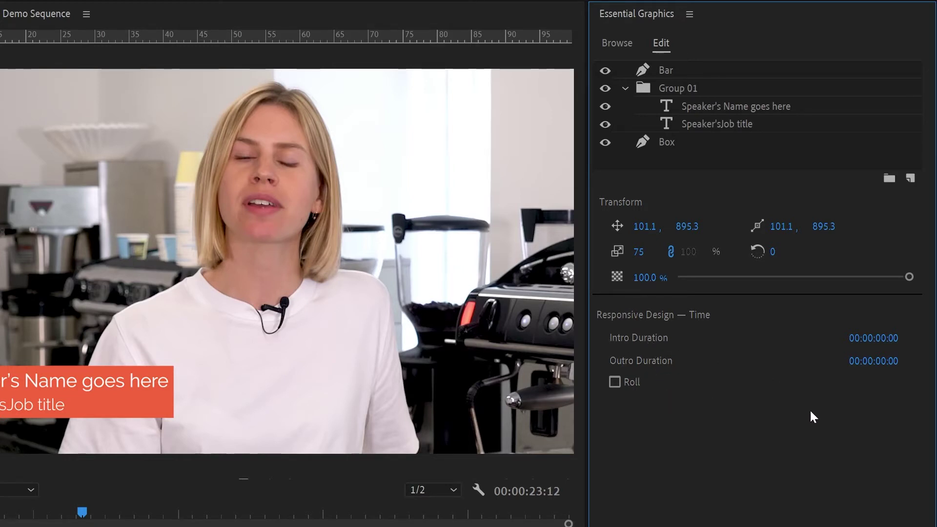
- Set Intro Duration to 00:00:01:00 and begin editing the Outro Duration value
click(890, 339)
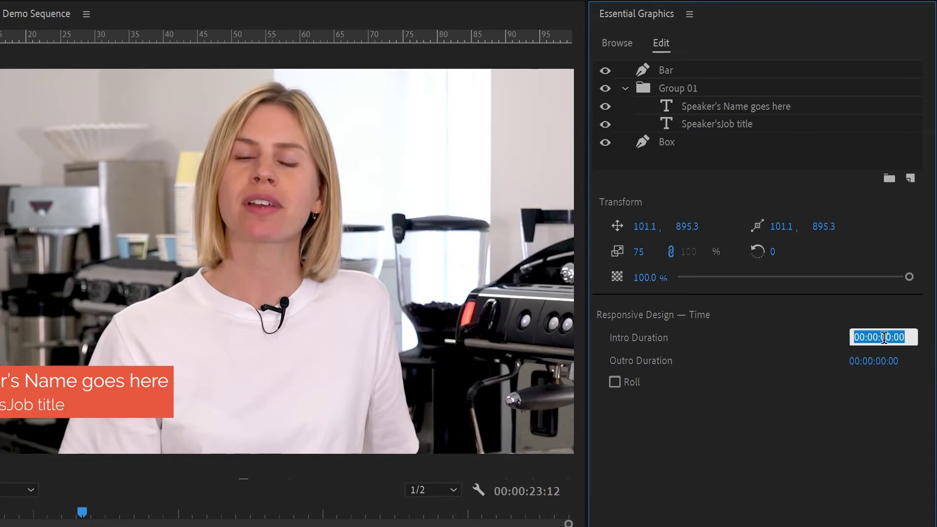
click(885, 334)
text(1)
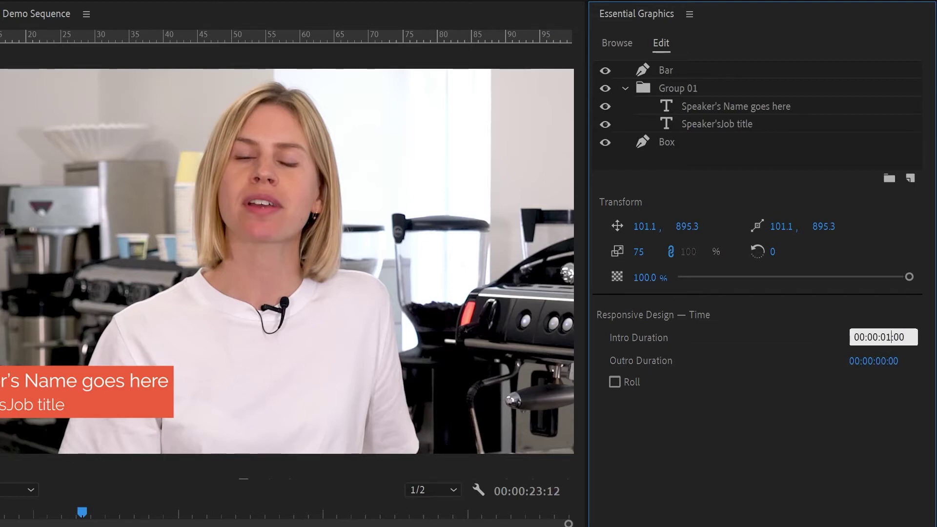
click(881, 361)
click(888, 360)
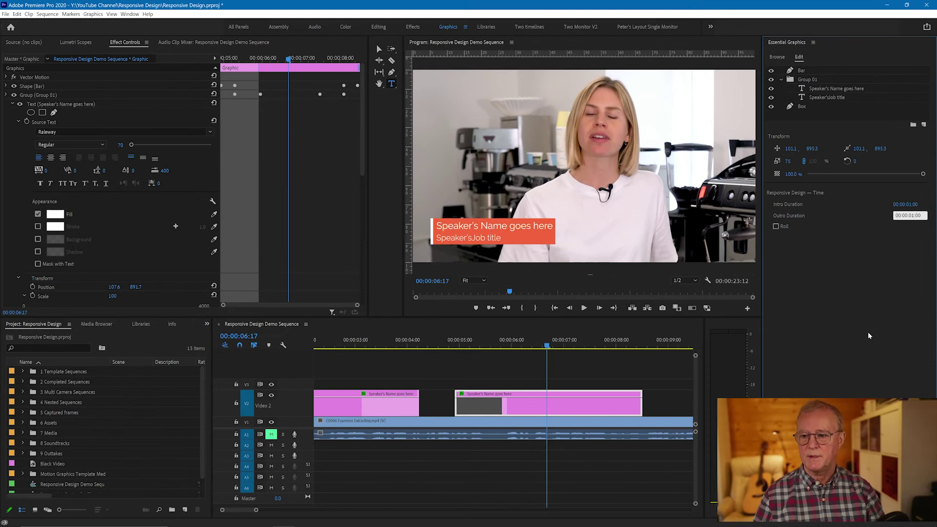
- Commit the 1-second outro, widen intro to 00:00:01:03 and outro to 00:00:01:04, then trim the clip
key(Return)
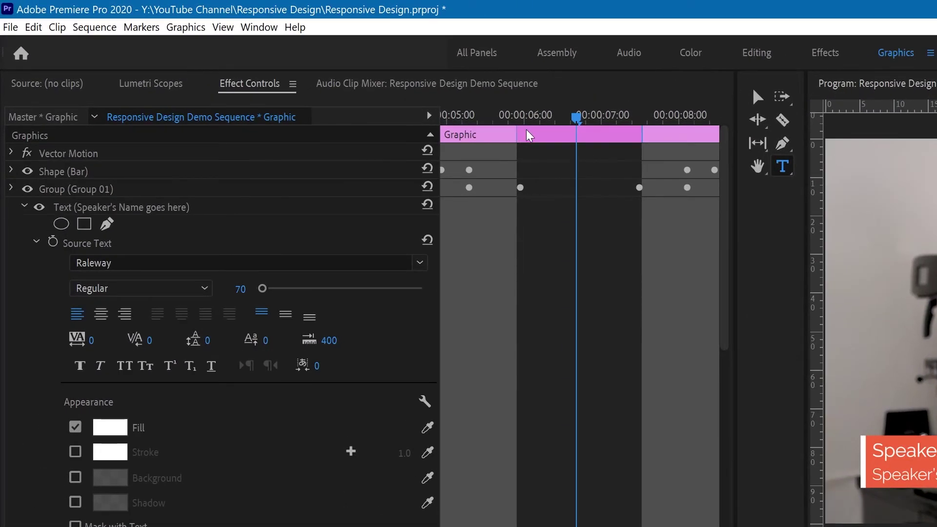
drag(516, 132, 530, 132)
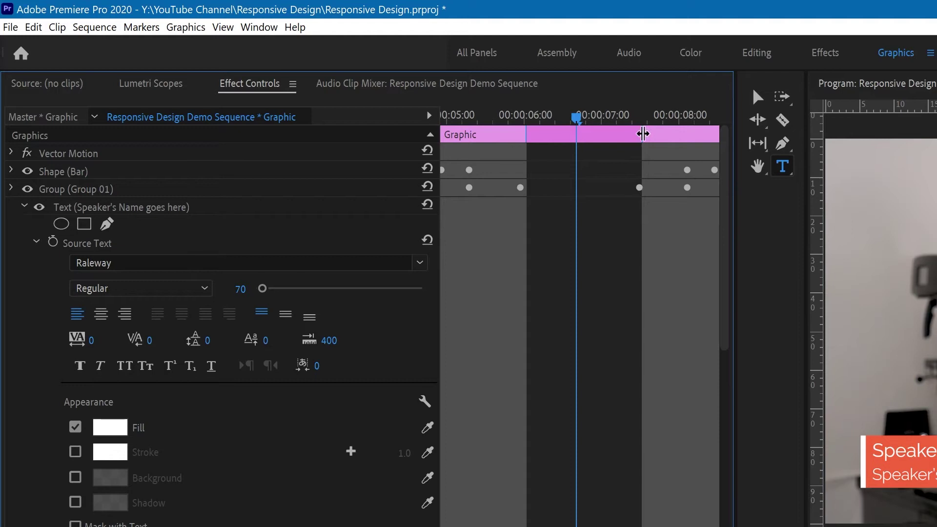
drag(643, 134, 630, 132)
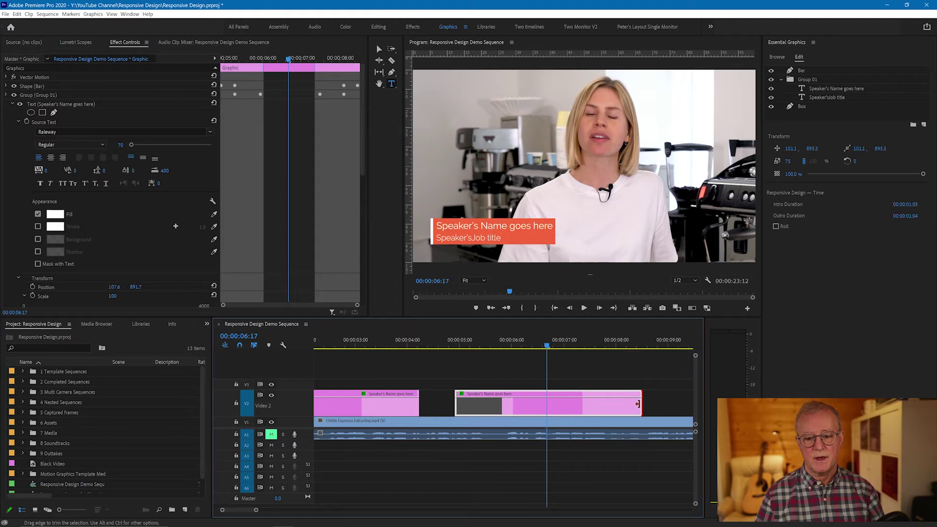
drag(638, 404, 608, 406)
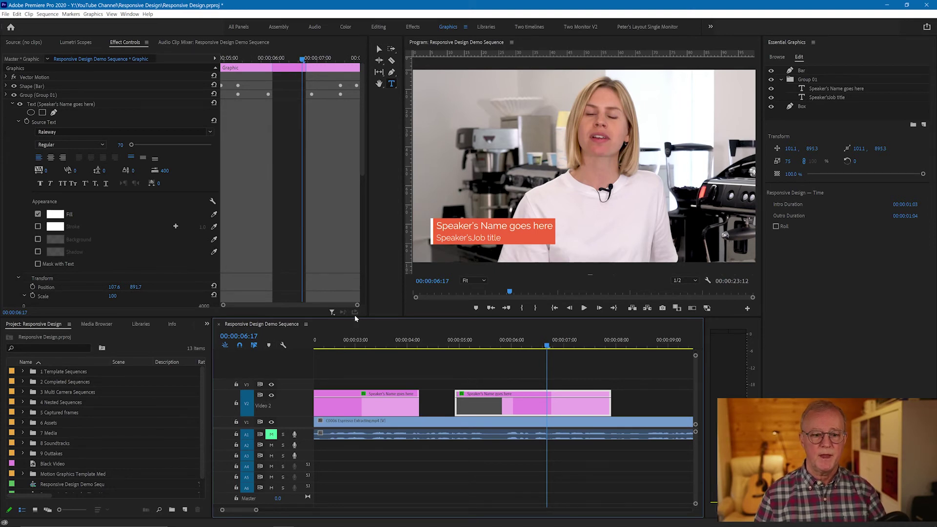
- Select the speaker name line and resize its text using Ctrl+Alt+arrow shortcuts
click(546, 347)
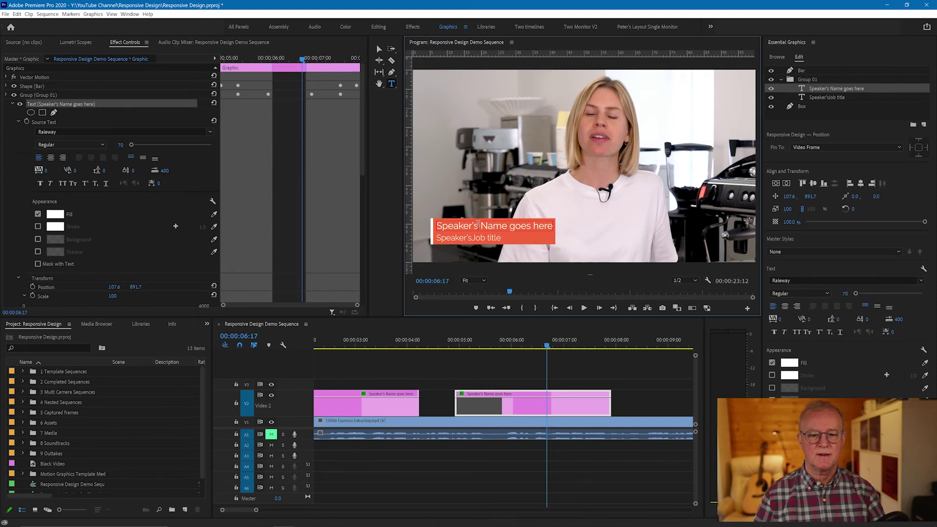
text(asda)
text(ss )
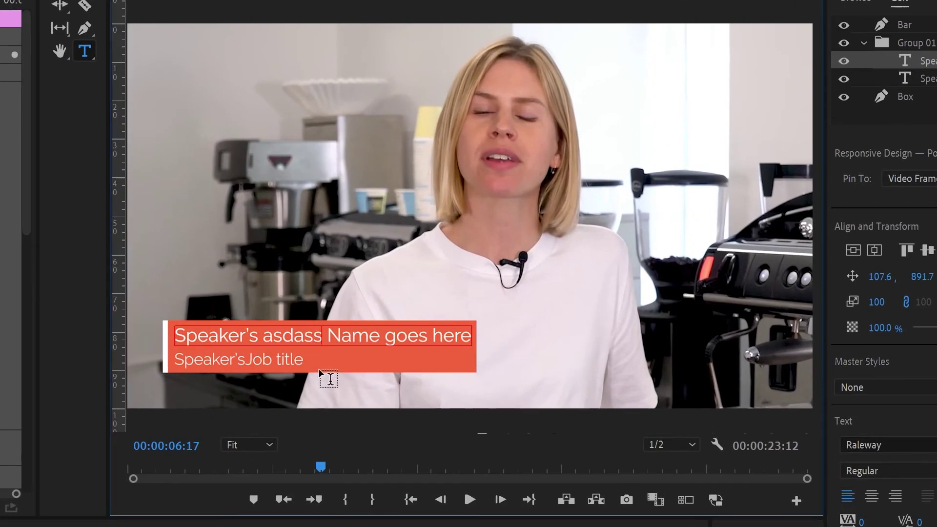
text(asas)
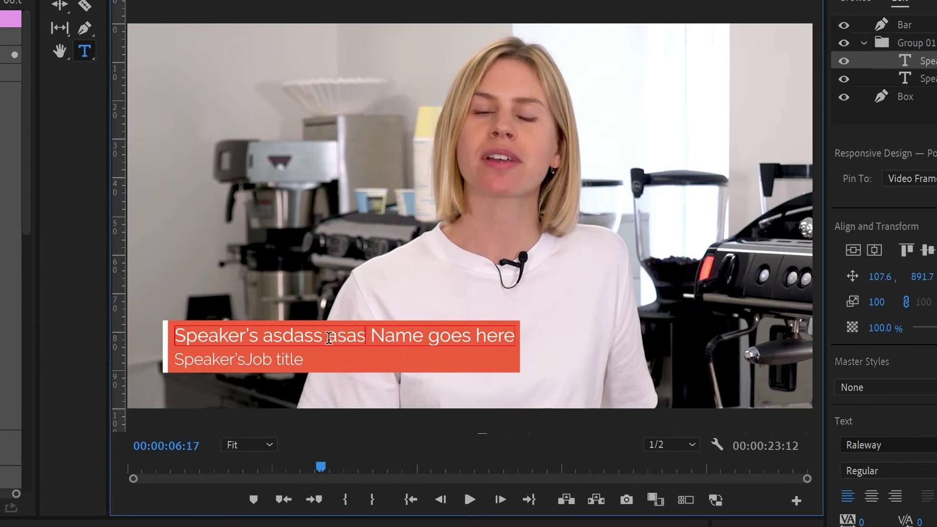
key(ctrl+a)
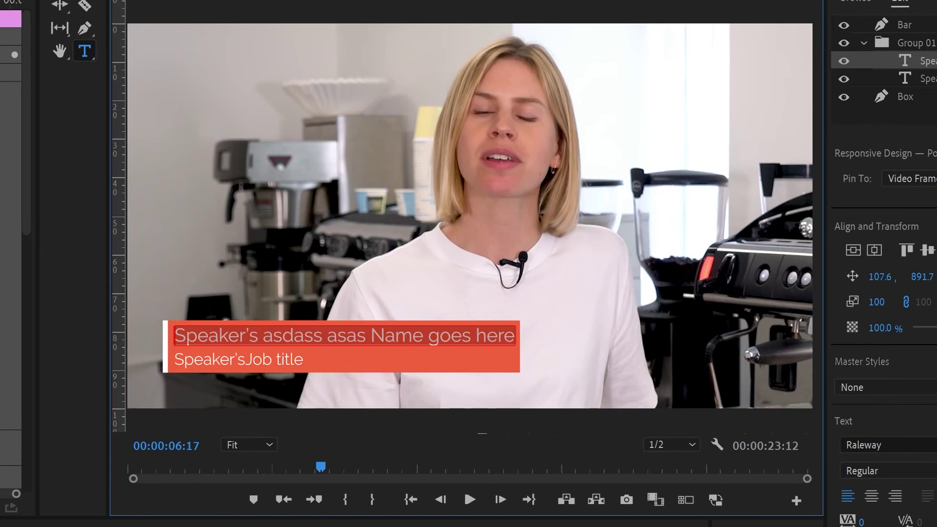
key(ctrl+alt+Right)
key(ctrl+alt+Right)
key(ctrl+alt+Right)
key(ctrl+alt+Left)
key(ctrl+alt+Left)
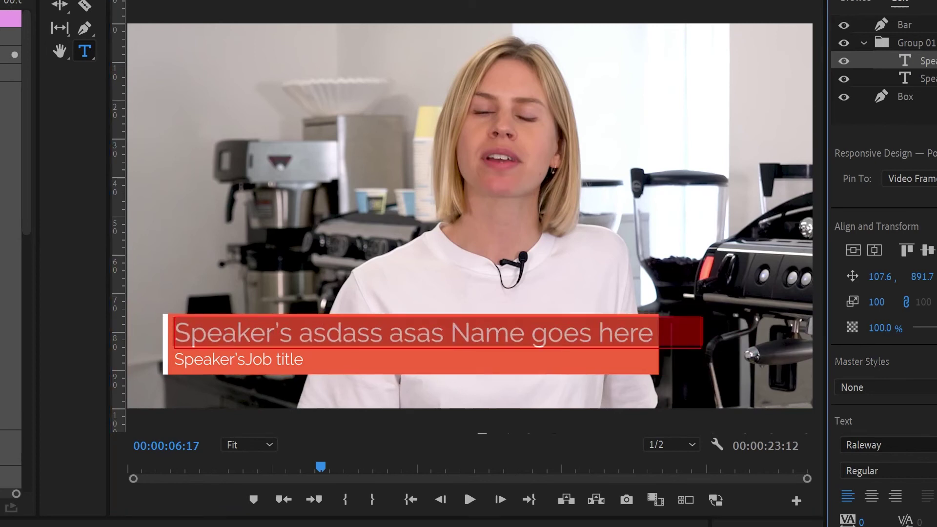
key(ctrl+alt+Left)
key(ctrl+alt+Left)
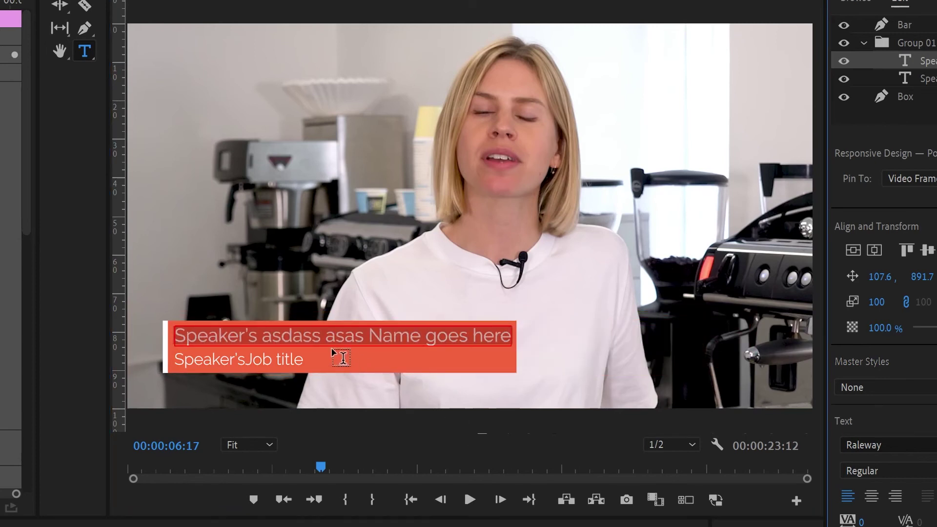
click(326, 336)
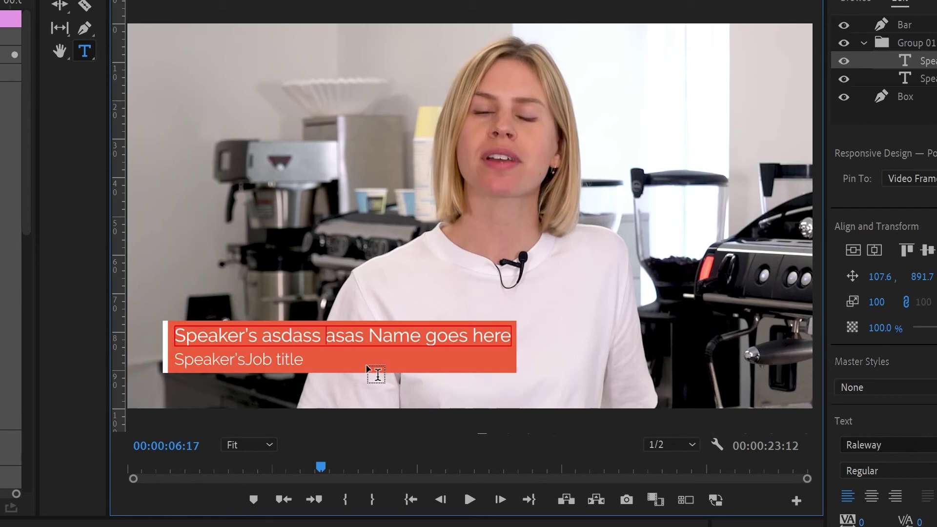